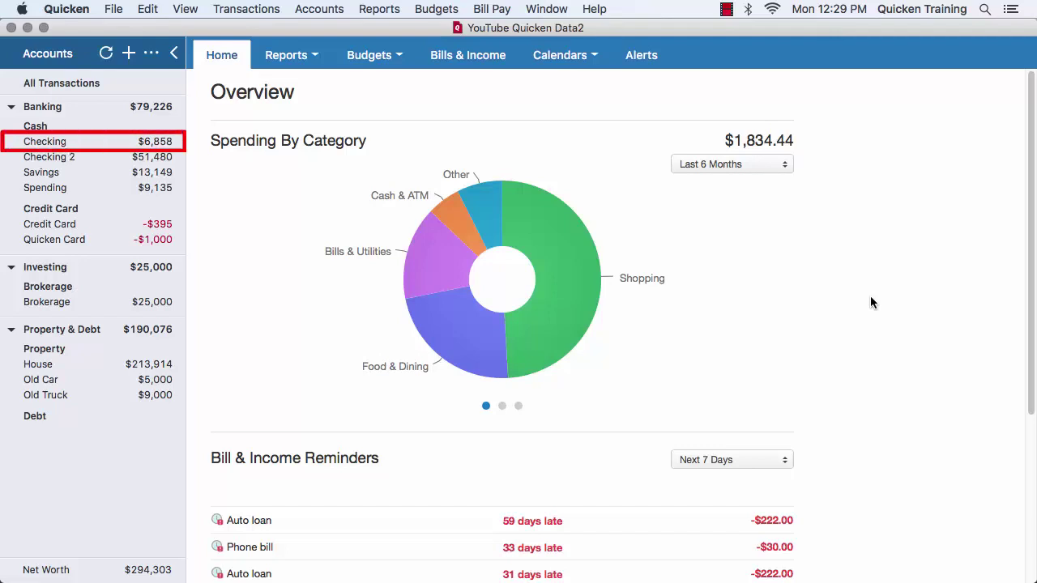
- Show the Checking account's Spending breakdown: 55 items totaling $7,834.79
click(134, 142)
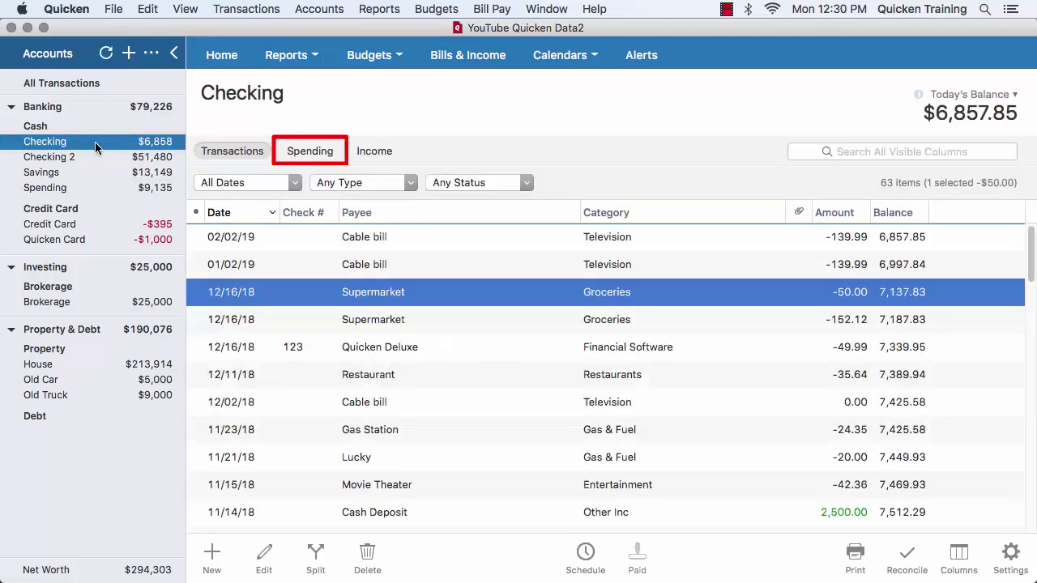
click(311, 152)
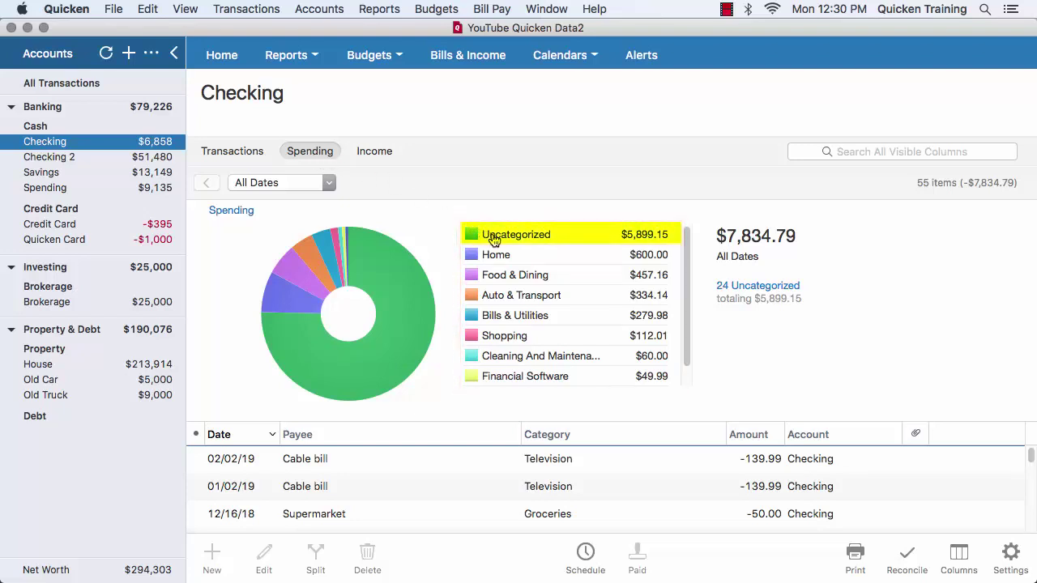
- Filter the Checking spending list to Uncategorized transactions
click(552, 235)
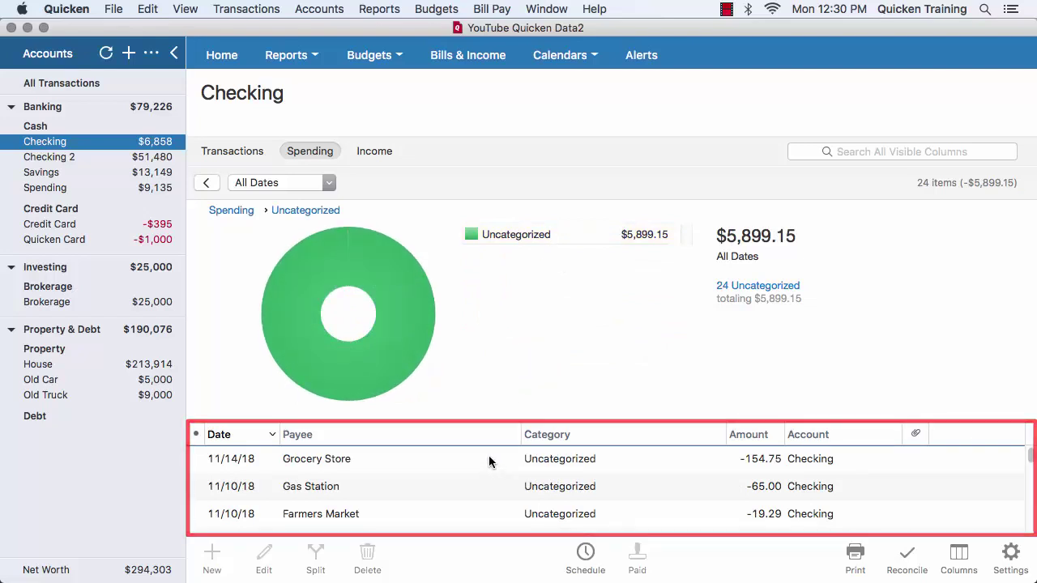
scroll(489, 457, down, 1)
scroll(487, 461, up, 1)
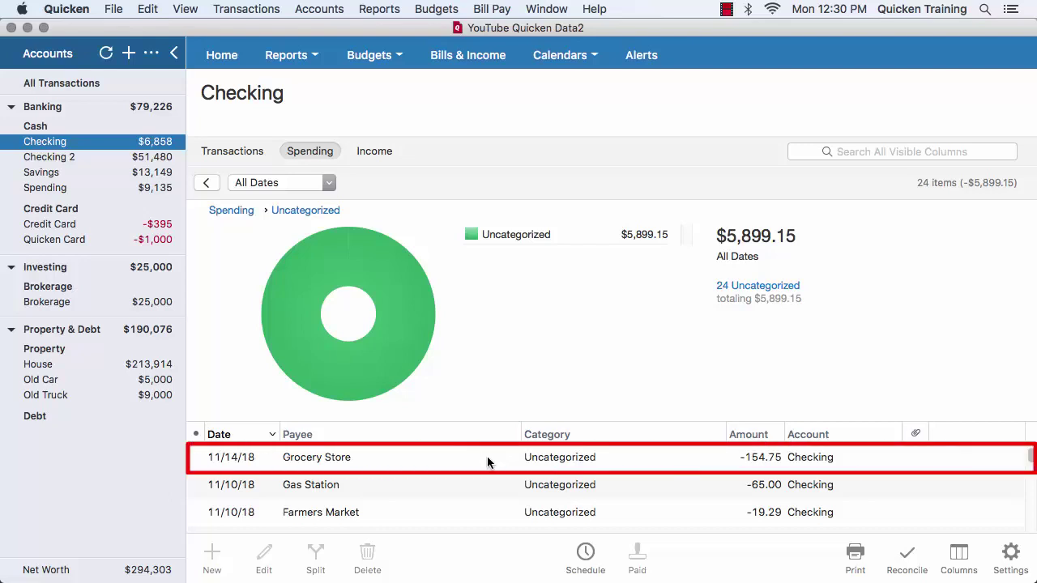
- Set the Grocery Store transaction's category to Food & Dining:Groceries and record it
click(487, 458)
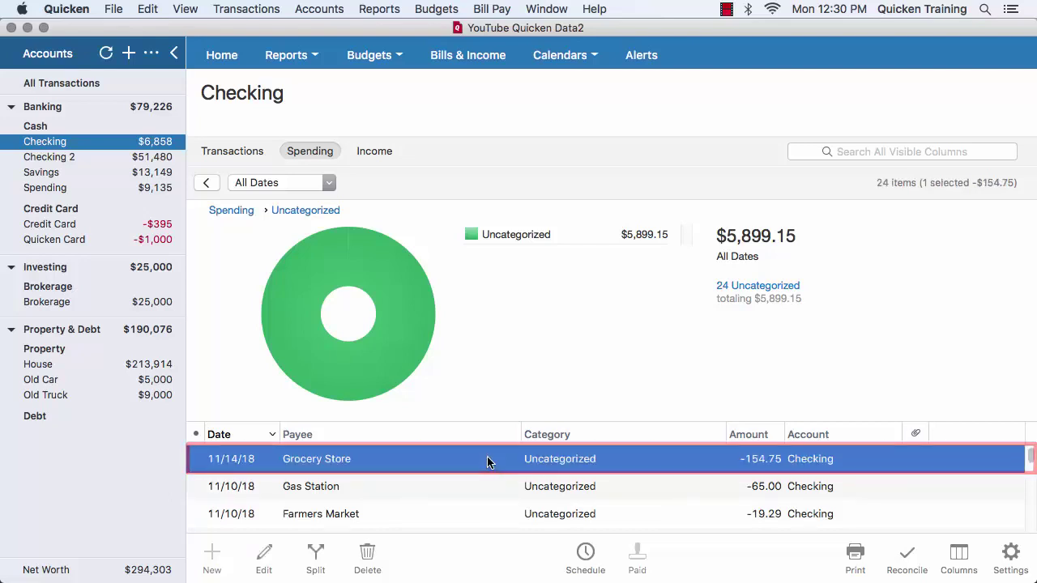
click(602, 459)
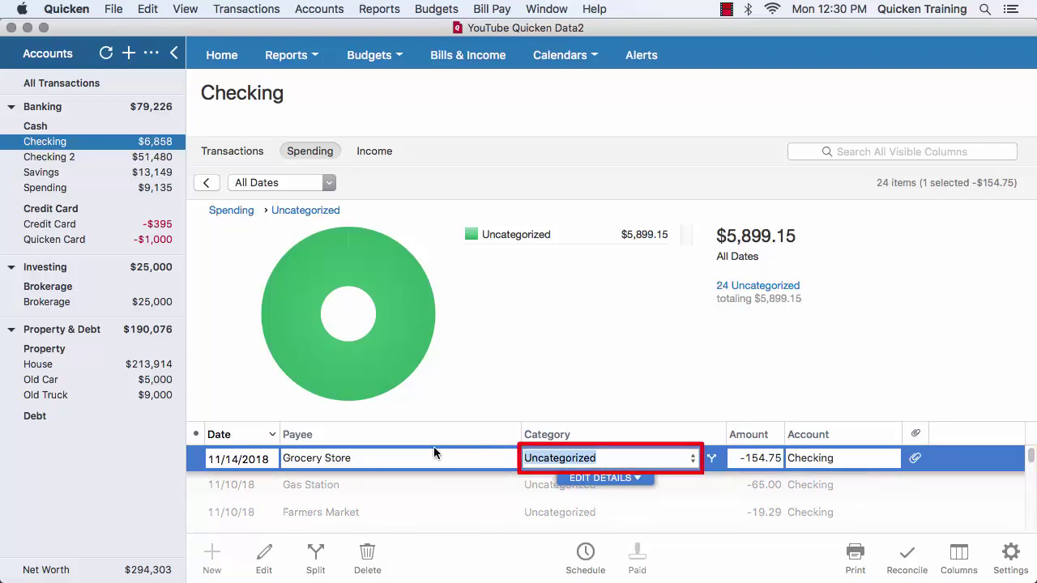
text(Groceries)
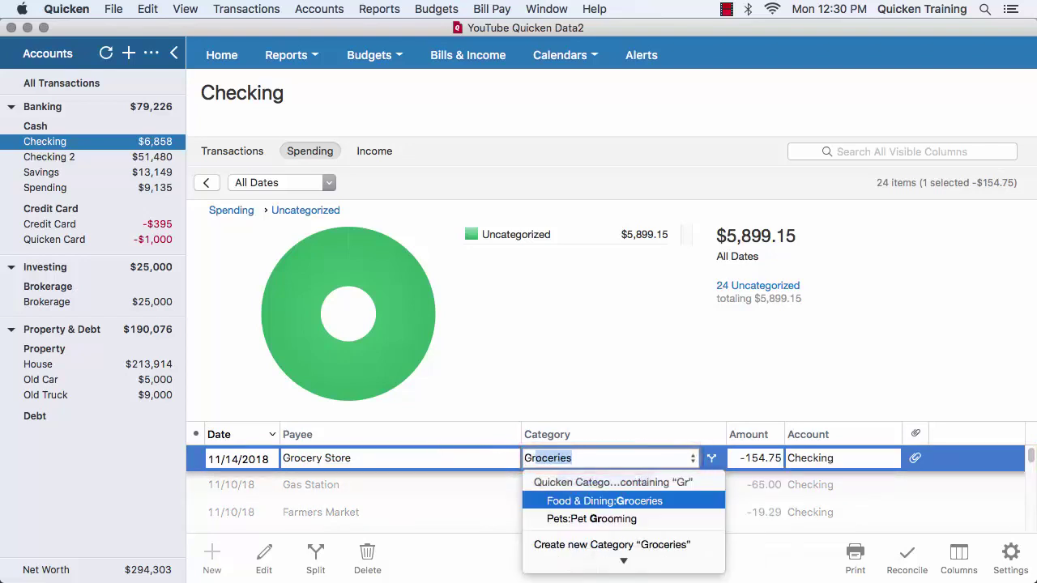
click(531, 501)
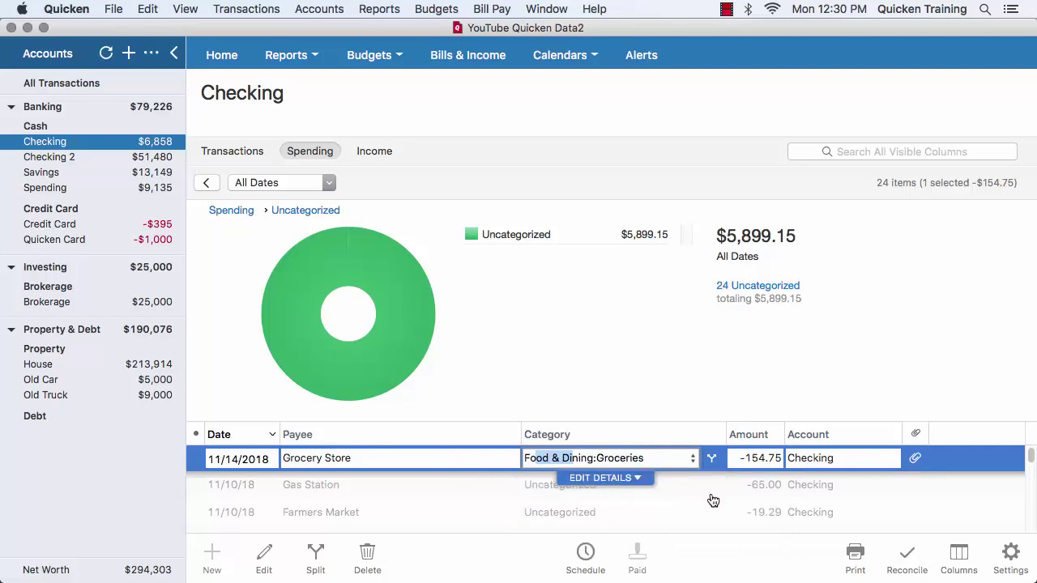
key(Return)
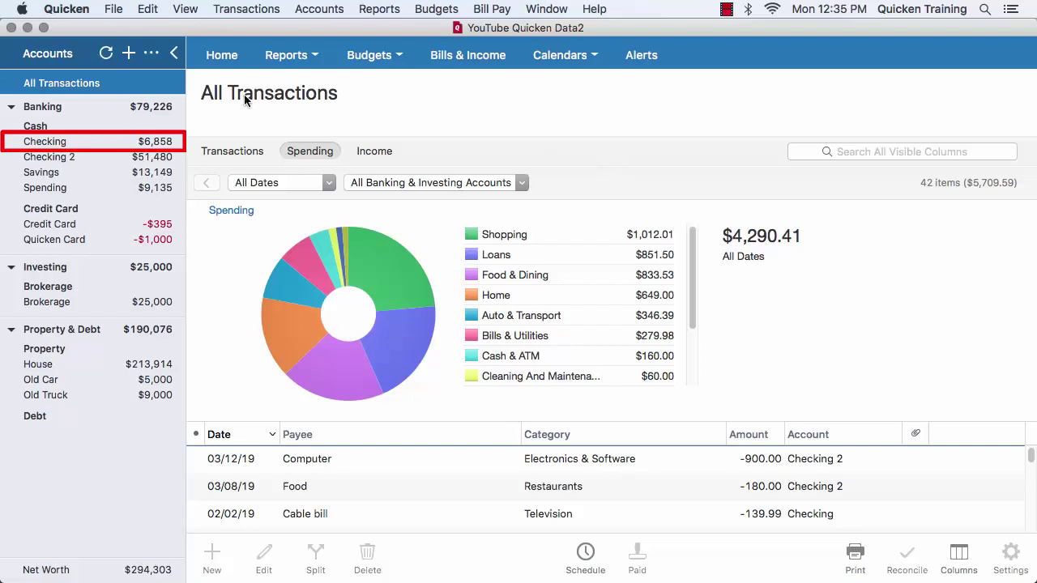
- Return to the Checking account register showing two Supermarket transactions as Groceries
click(63, 143)
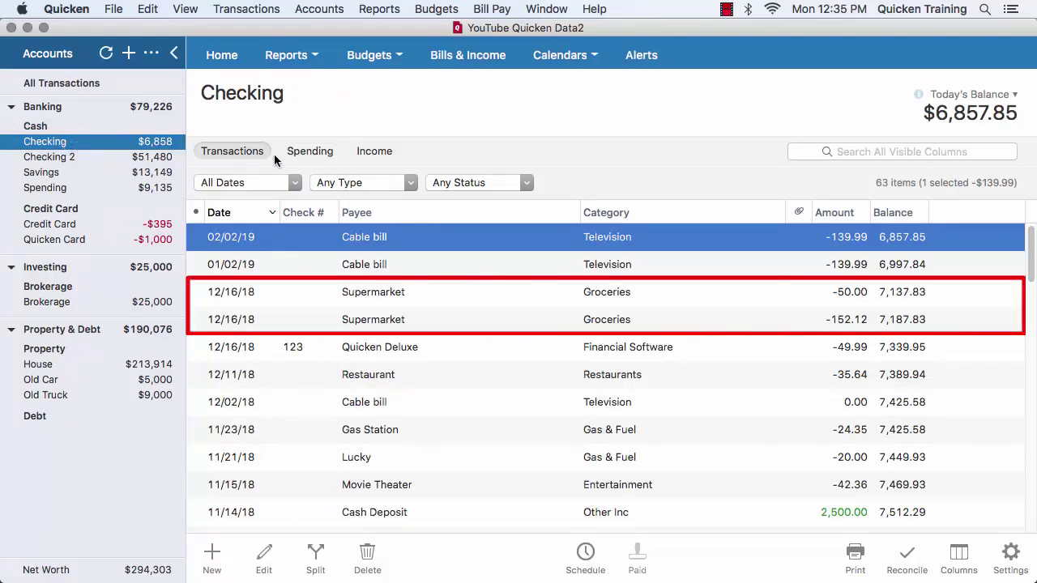
- Change the -50.00 Supermarket transaction's category to Auto & Transport:Gas & Fuel
click(418, 292)
click(428, 320)
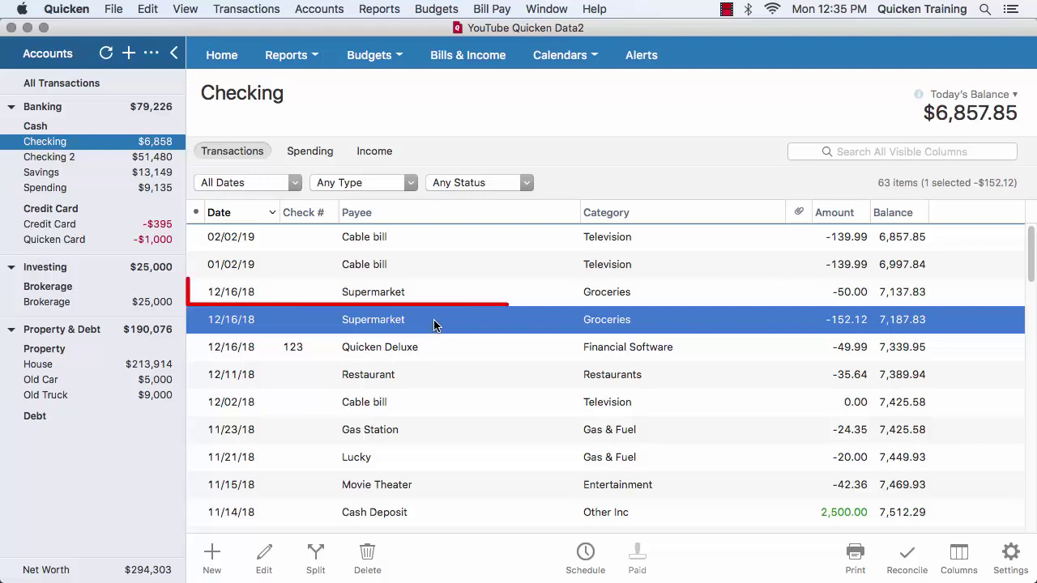
click(441, 301)
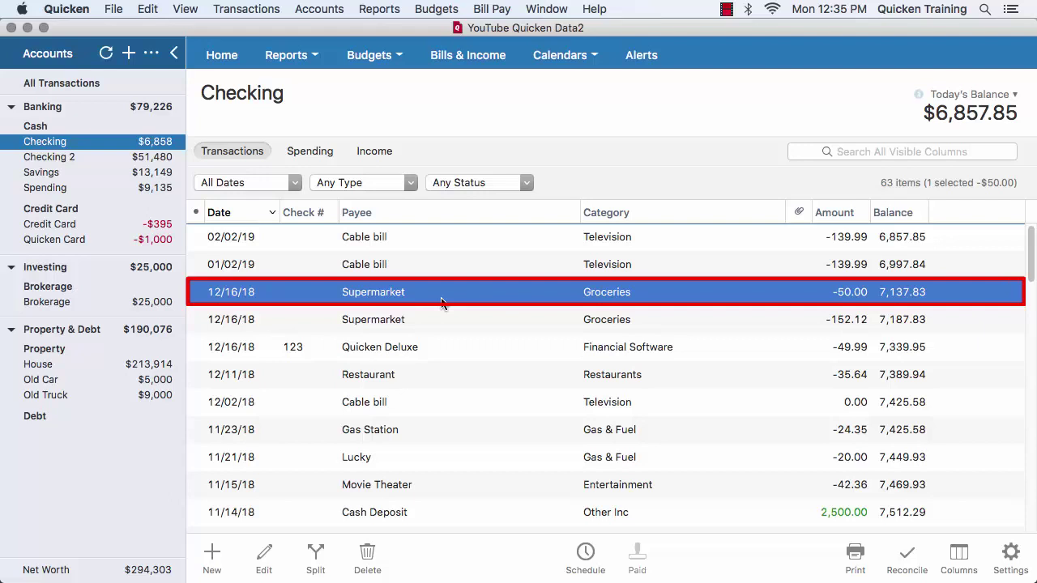
click(637, 292)
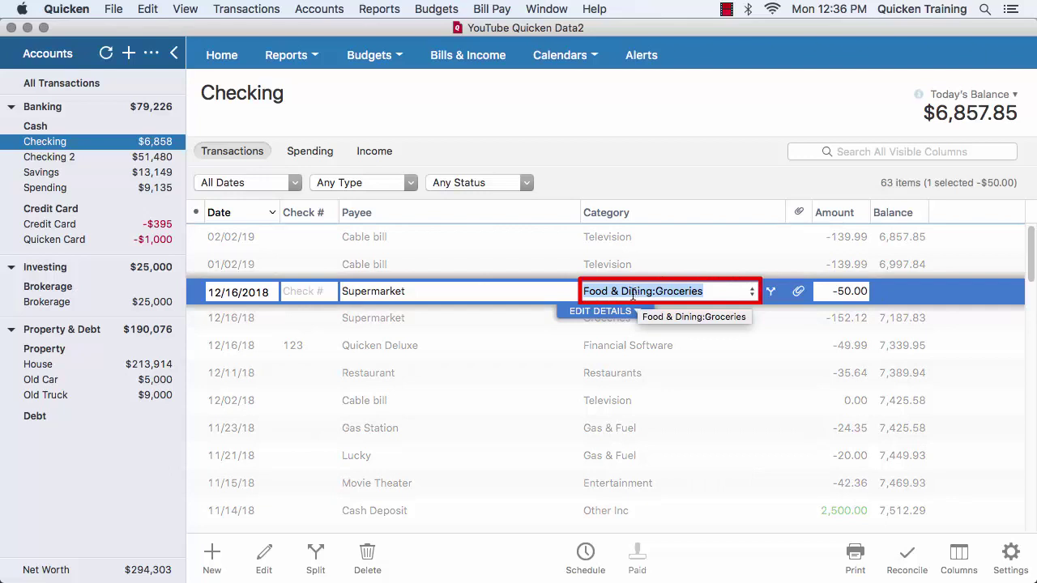
text(Ga)
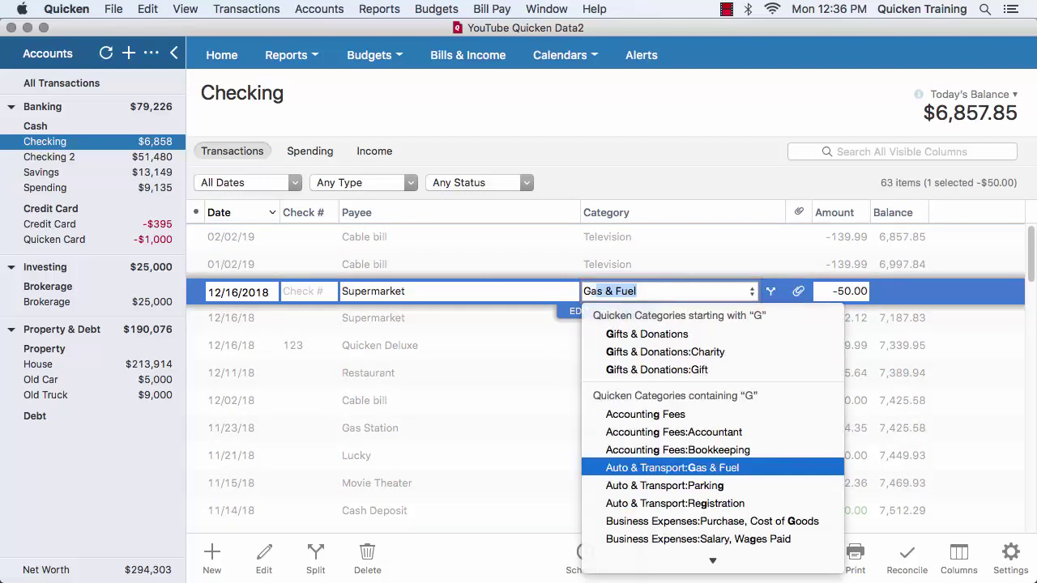
text(s)
key(Tab)
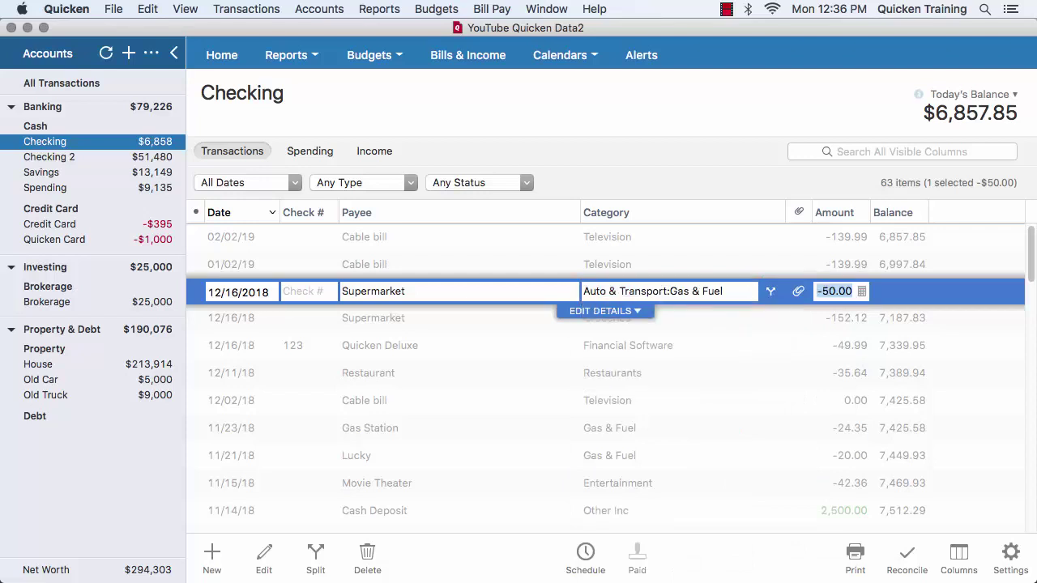